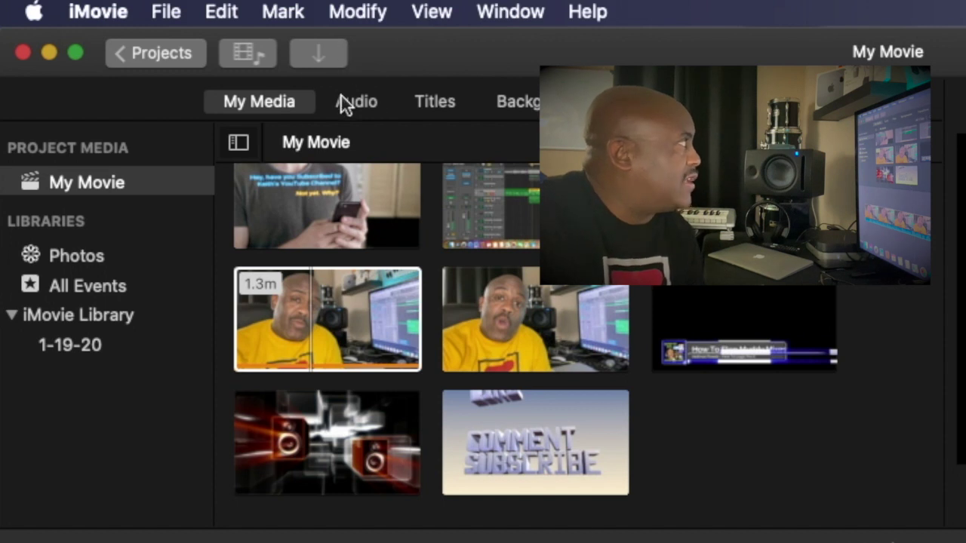
Step: Browse the Sound Effects and GarageBand audio libraries, then settle on the Music song list
{"action": "left_click", "coordinate": [341, 101]}
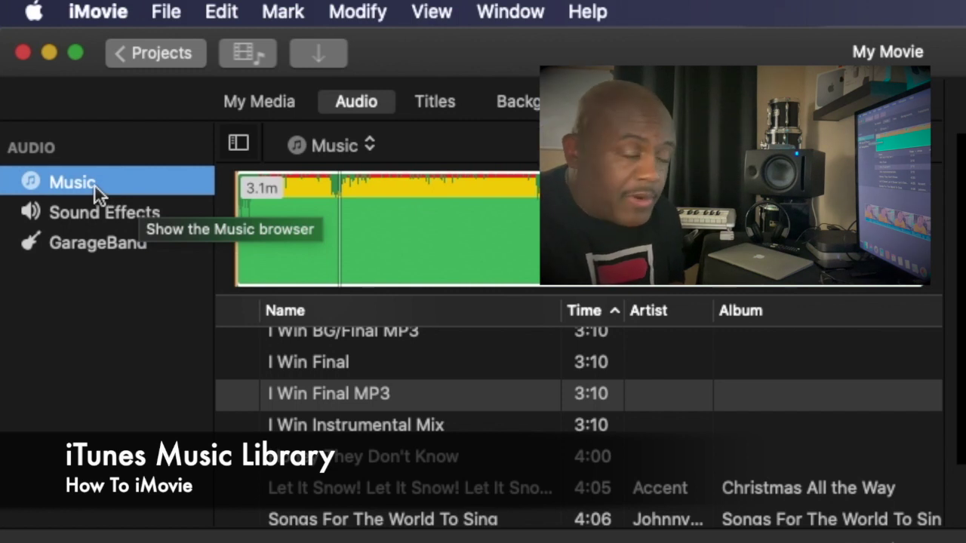
{"action": "left_click", "coordinate": [62, 213]}
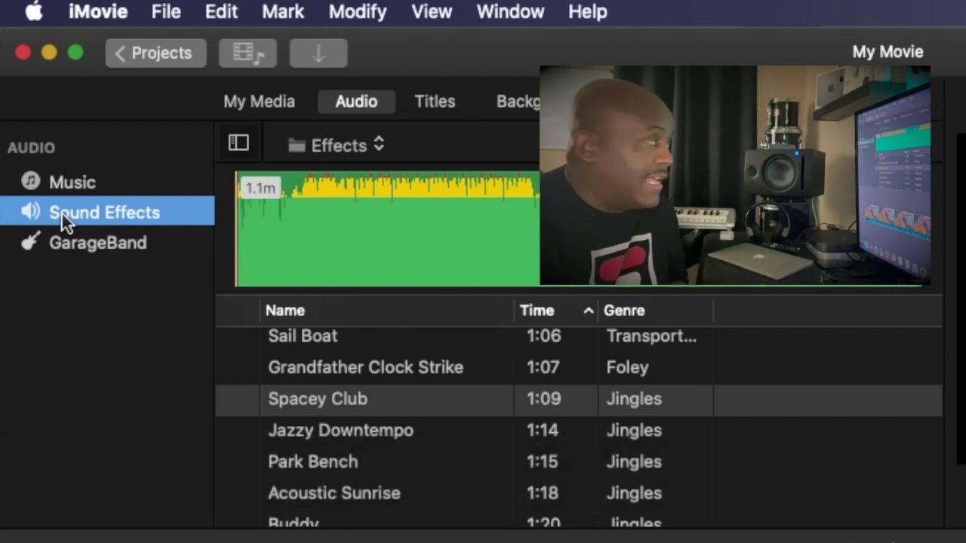
{"action": "left_click", "coordinate": [66, 237]}
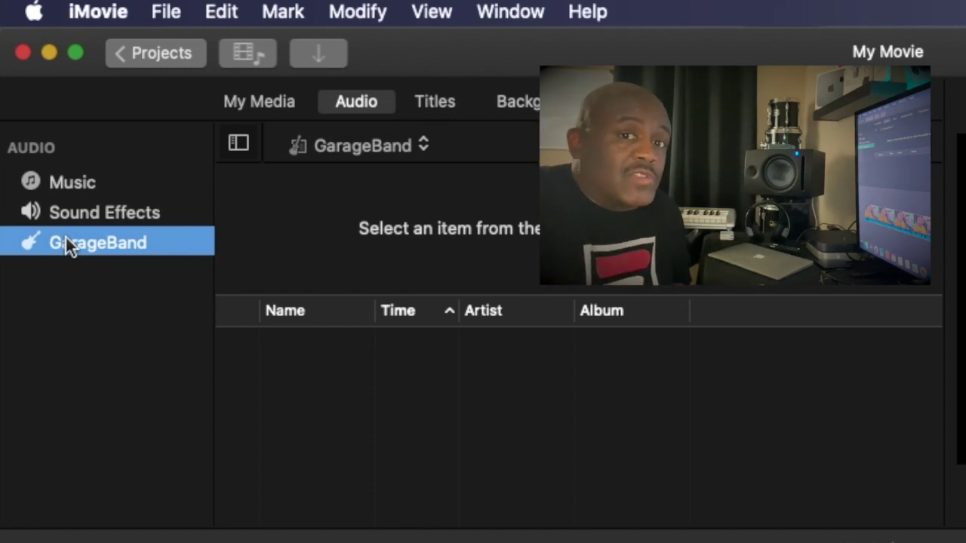
{"action": "left_click", "coordinate": [72, 186]}
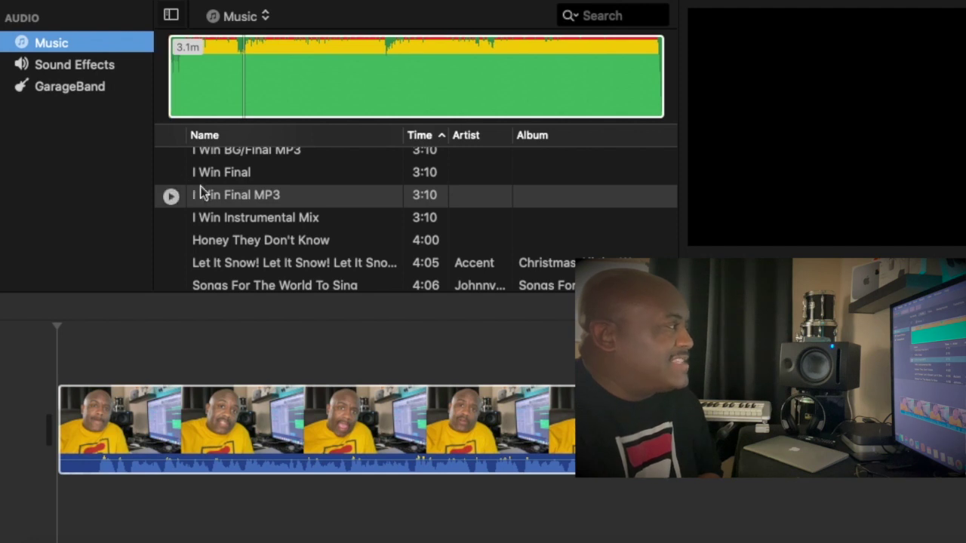
Step: Place 'I Win Final MP3' on the timeline beneath the talking-head clip and play it
{"action": "left_click", "coordinate": [218, 197]}
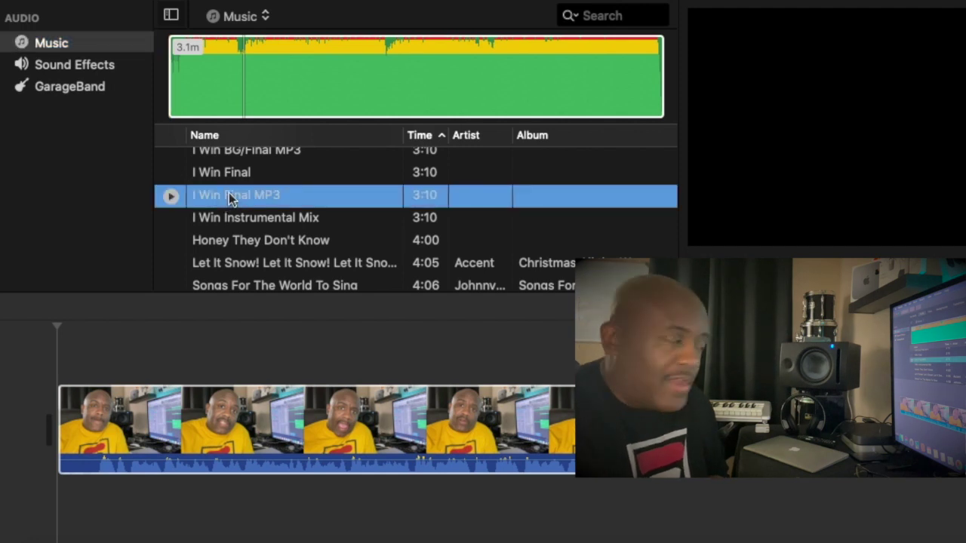
{"action": "left_click_drag", "start_coordinate": [229, 193], "coordinate": [61, 500]}
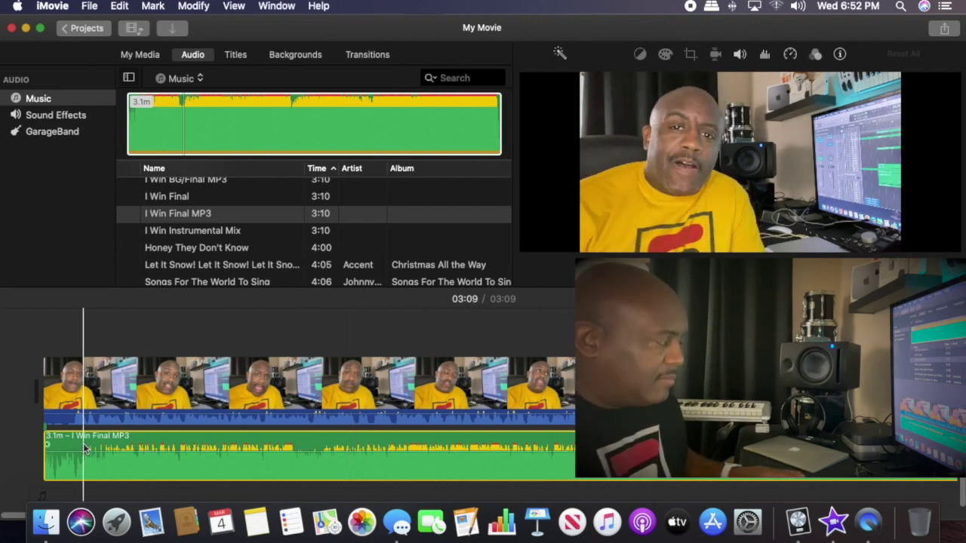
{"action": "key", "text": "space"}
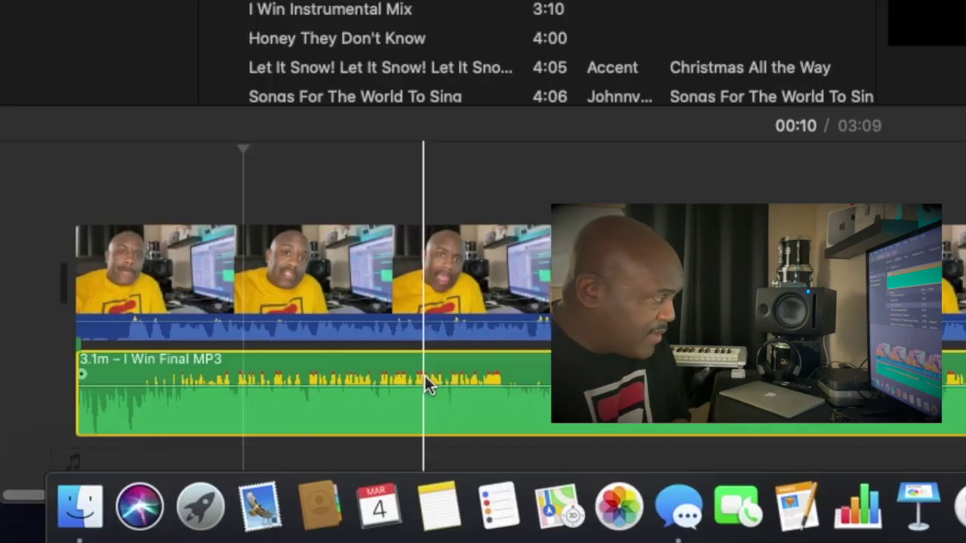
Step: Drag the music clip's volume line down to about 3% and play back the mix
{"action": "left_click", "coordinate": [427, 370]}
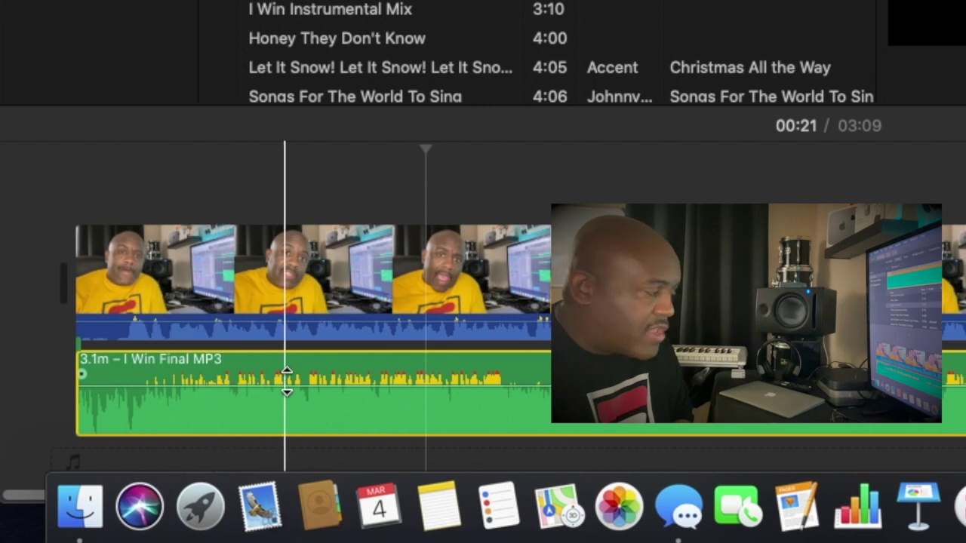
{"action": "left_click", "coordinate": [396, 386]}
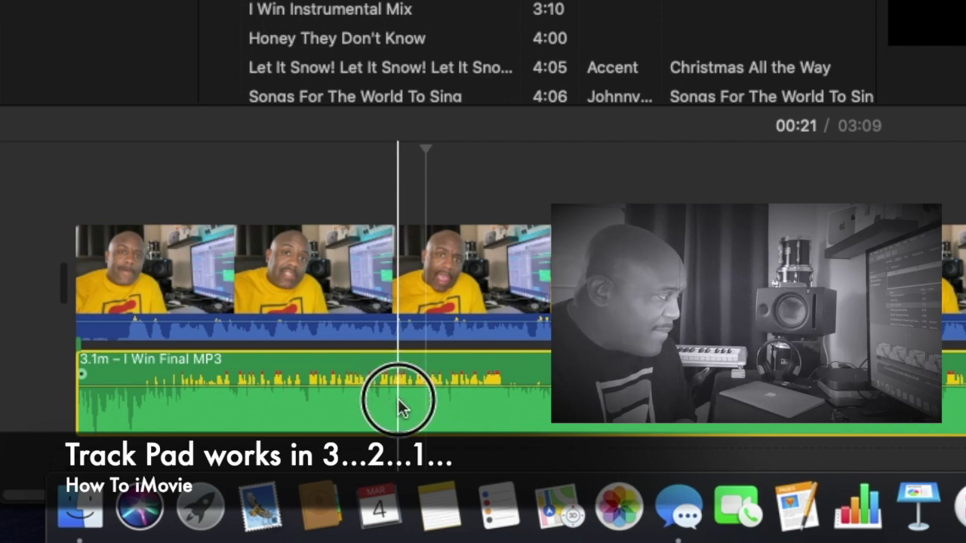
{"action": "left_click", "coordinate": [384, 388]}
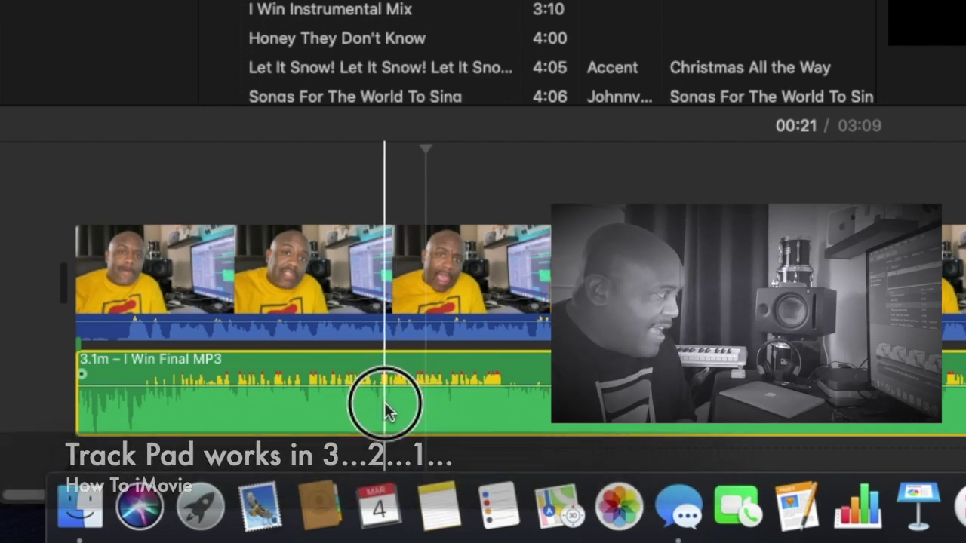
{"action": "mouse_move", "coordinate": [394, 382]}
{"action": "left_mouse_down"}
{"action": "mouse_move", "coordinate": [388, 400]}
{"action": "mouse_move", "coordinate": [386, 362]}
{"action": "mouse_move", "coordinate": [373, 429]}
{"action": "mouse_move", "coordinate": [372, 420]}
{"action": "left_mouse_up"}
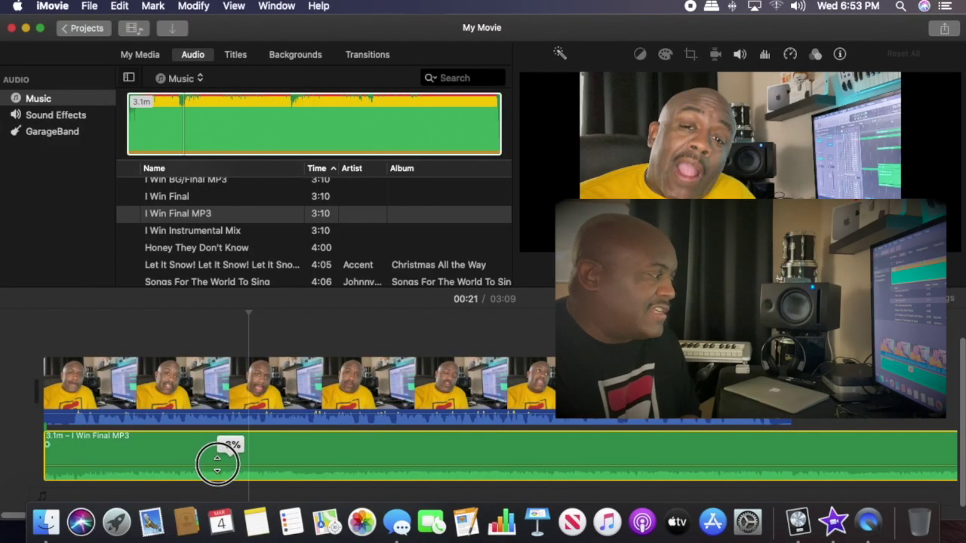
{"action": "left_click_drag", "start_coordinate": [217, 463], "coordinate": [217, 463]}
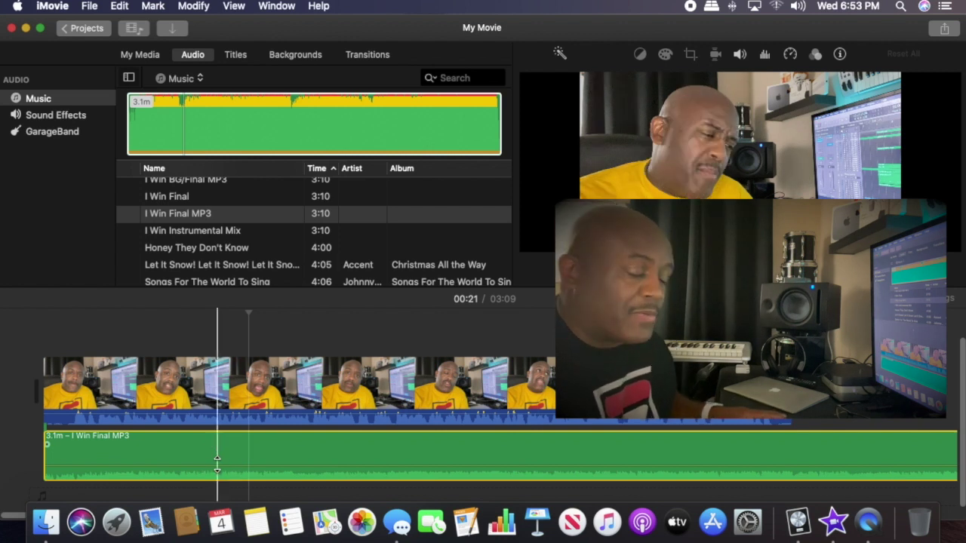
{"action": "key", "text": "space"}
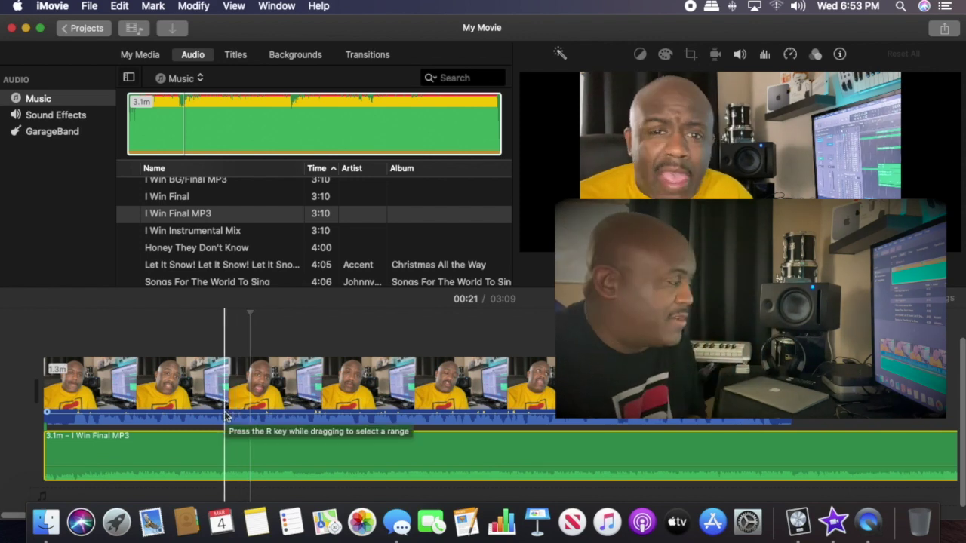
Step: Adjust the music clip's Volume slider to about 9%, judging the level during playback
{"action": "left_click", "coordinate": [257, 445]}
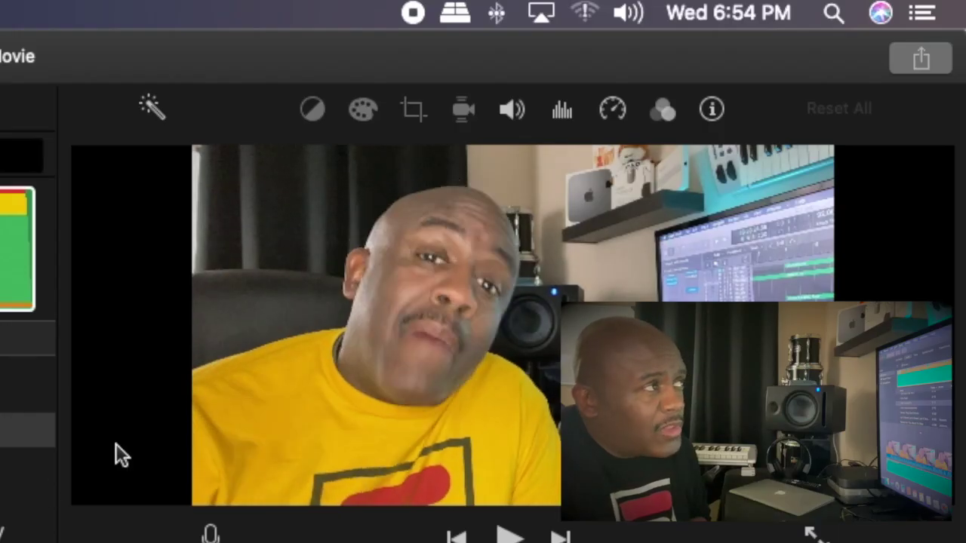
{"action": "left_click", "coordinate": [511, 117]}
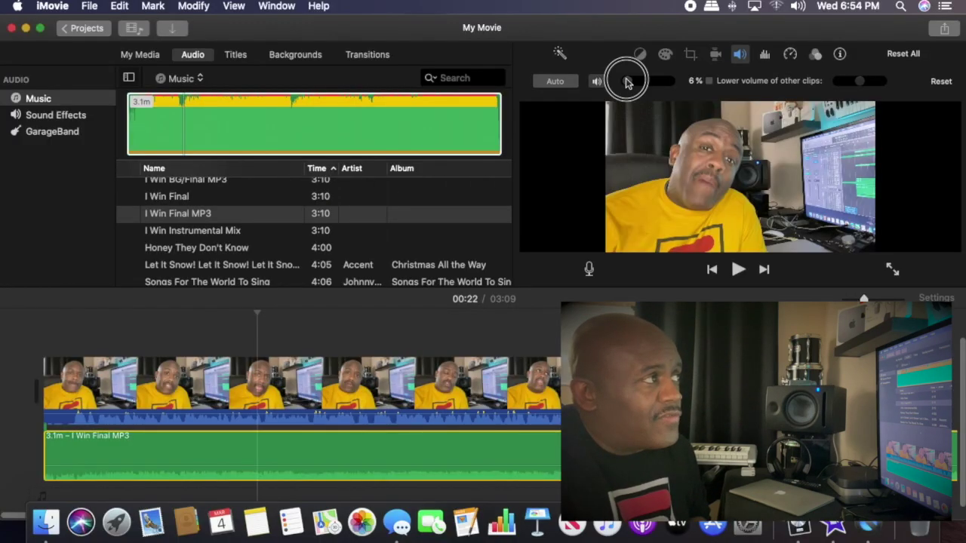
{"action": "mouse_move", "coordinate": [626, 81]}
{"action": "left_mouse_down"}
{"action": "mouse_move", "coordinate": [672, 83]}
{"action": "mouse_move", "coordinate": [616, 86]}
{"action": "left_mouse_up"}
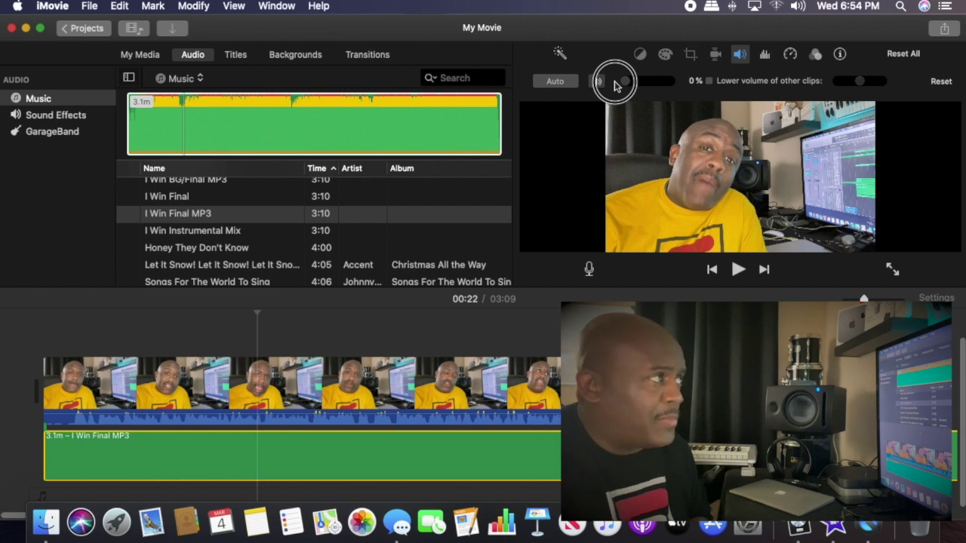
{"action": "left_click_drag", "start_coordinate": [616, 85], "coordinate": [640, 86]}
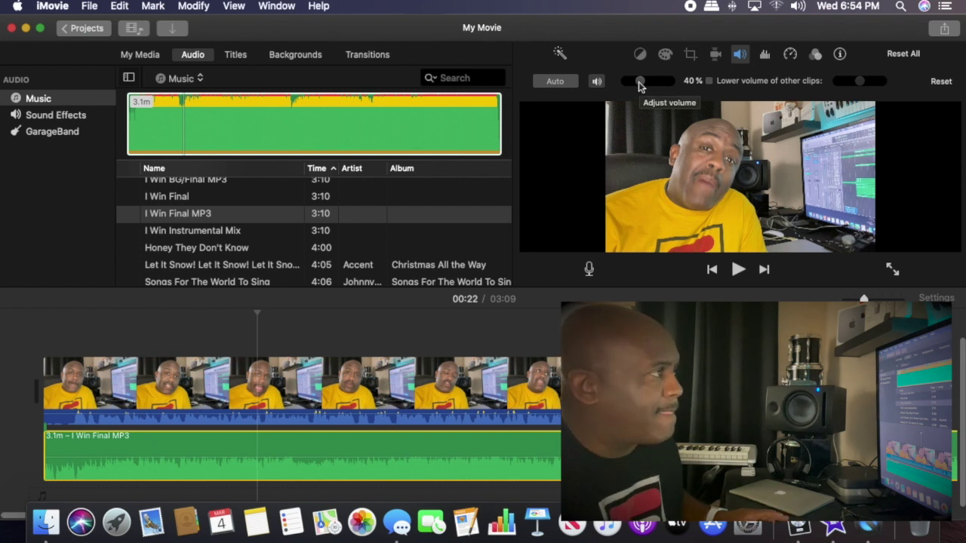
{"action": "key", "text": "space"}
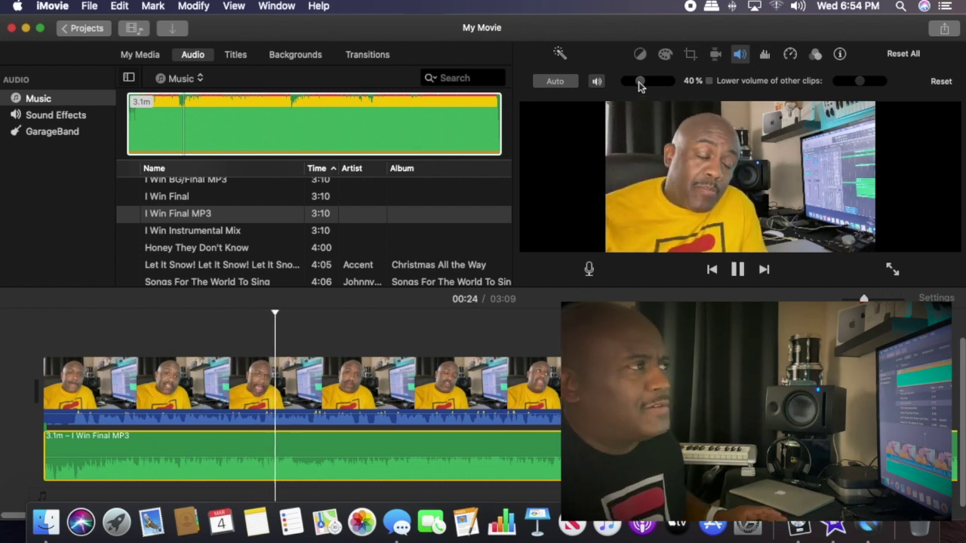
{"action": "left_click_drag", "start_coordinate": [638, 81], "coordinate": [628, 87]}
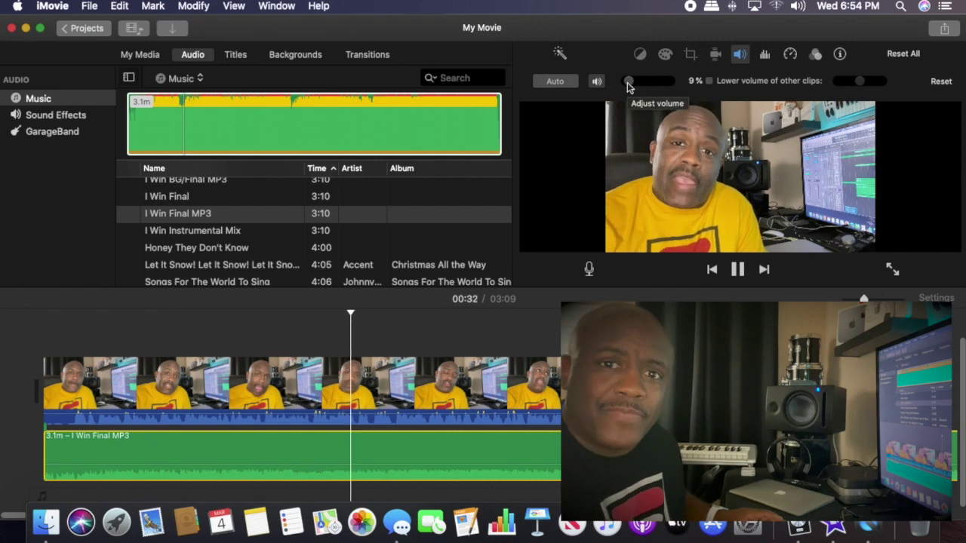
{"action": "key", "text": "space"}
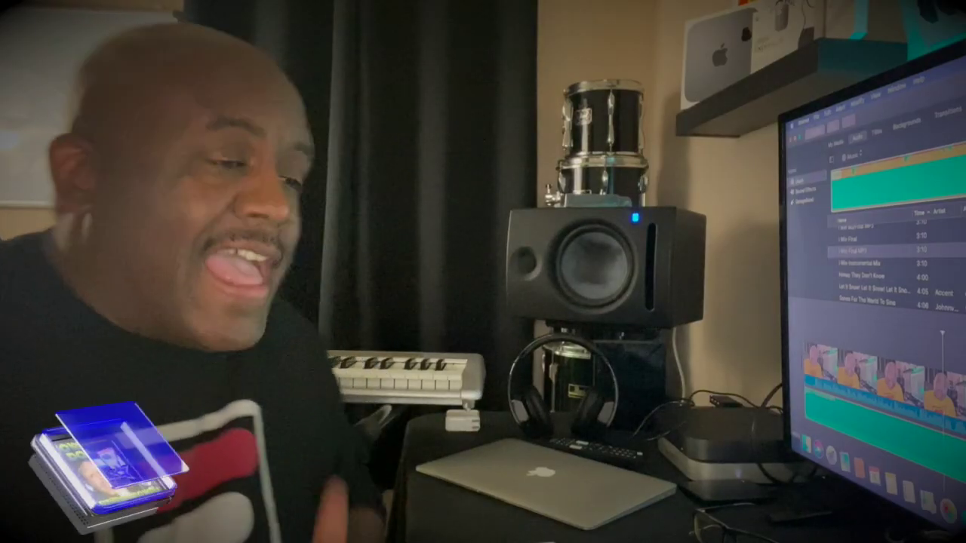